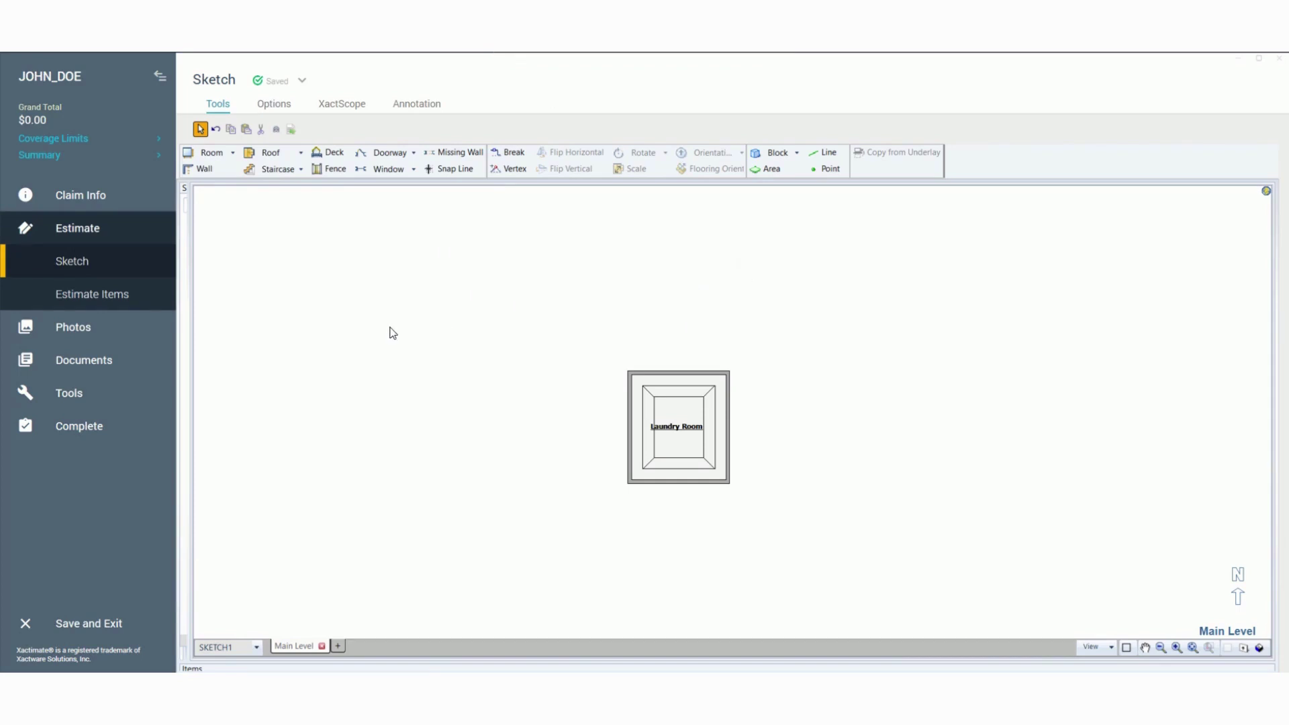
- Draw Room1, about 7'9" by 10', with walls off the Laundry Room's left side
click(700, 460)
click(205, 168)
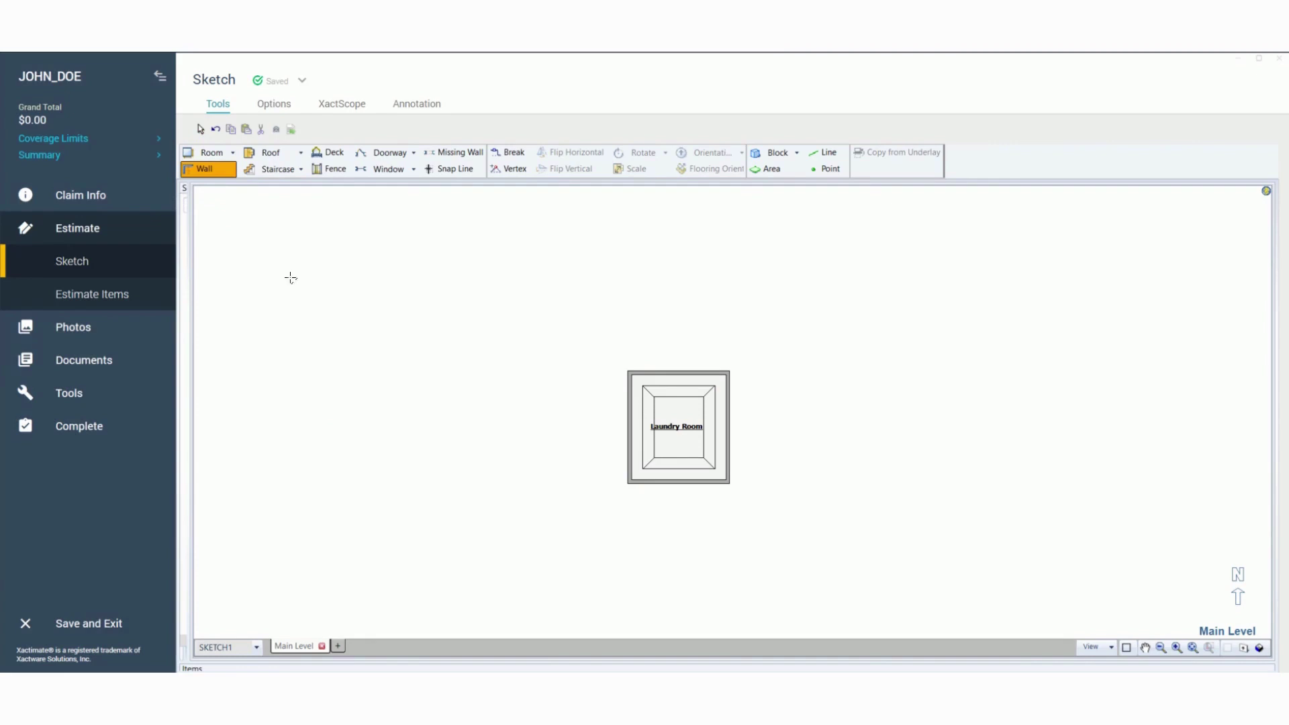
click(629, 373)
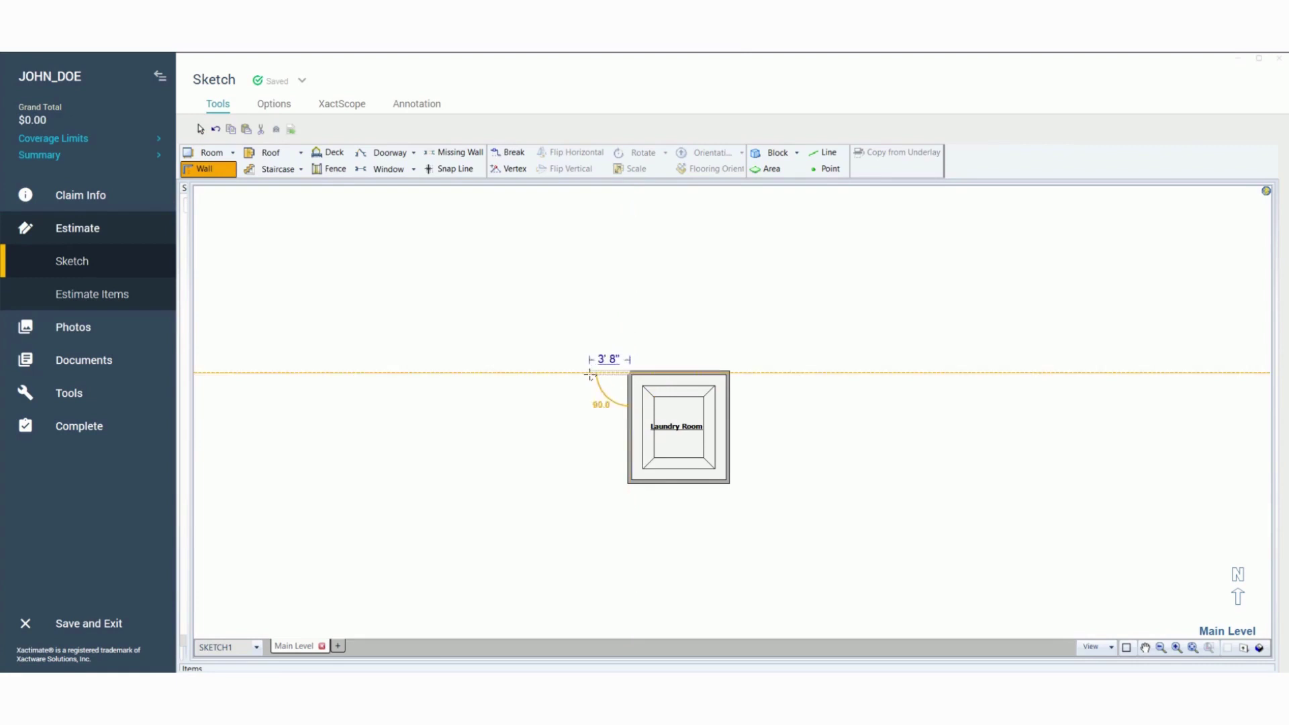
click(547, 374)
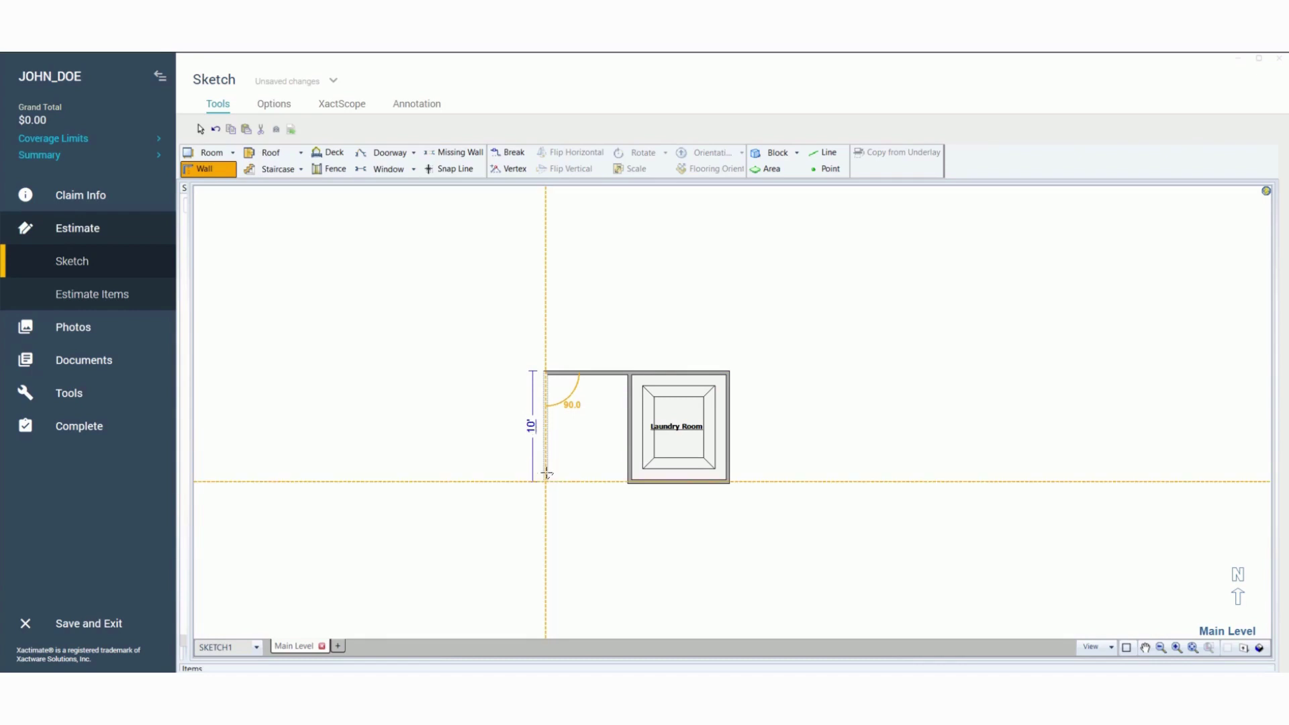
click(545, 473)
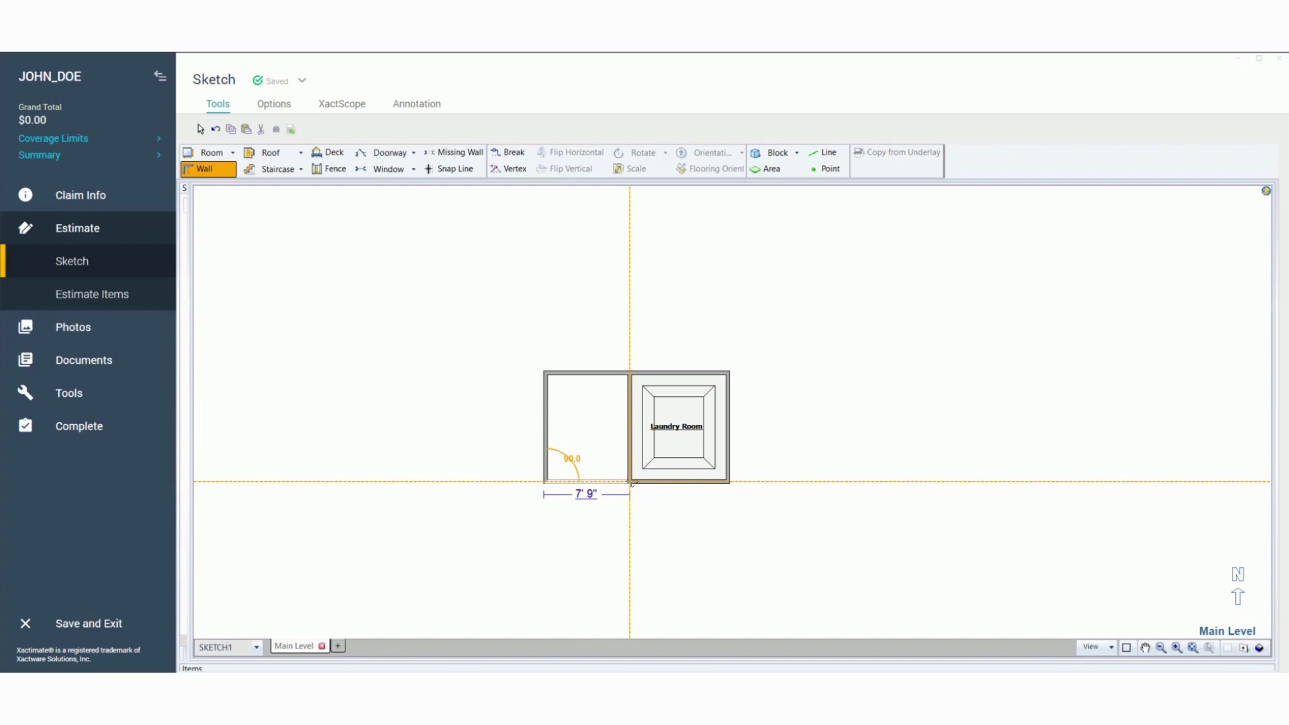
click(631, 483)
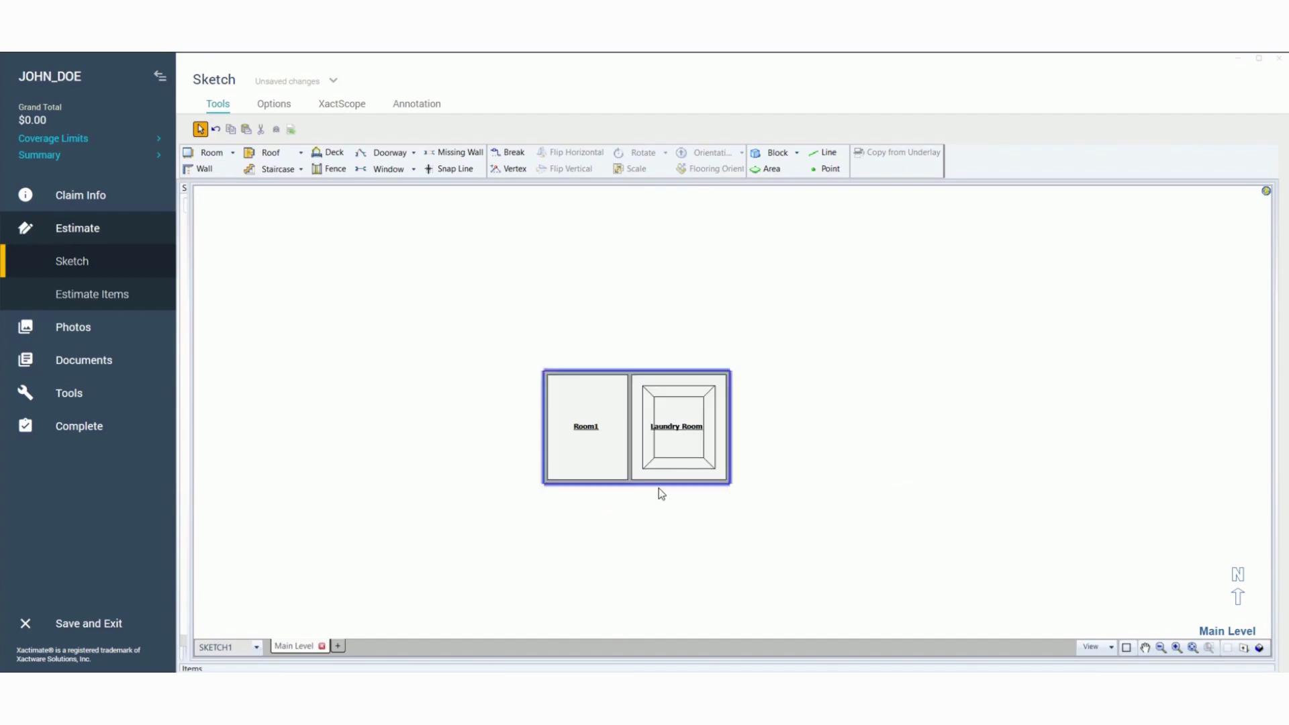
- Rename the new Room1 beside the Laundry Room to 'Master Bedroom'
click(590, 429)
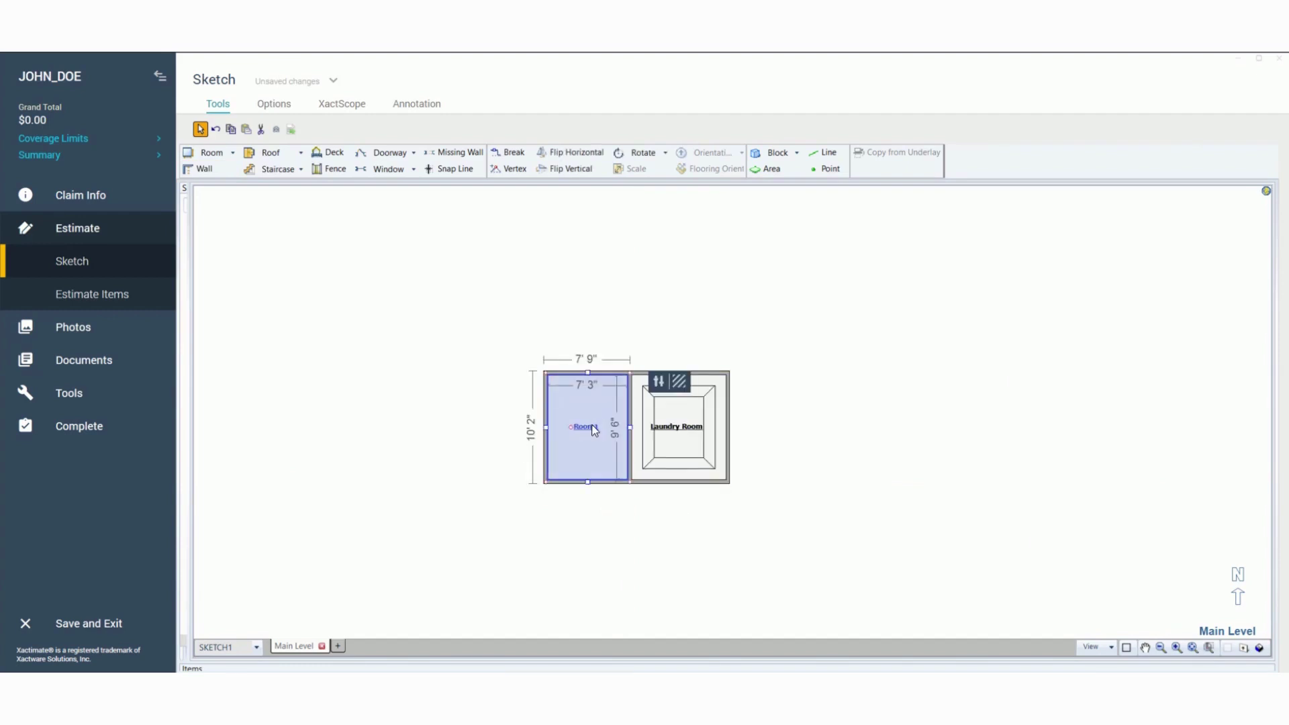
right_click(587, 430)
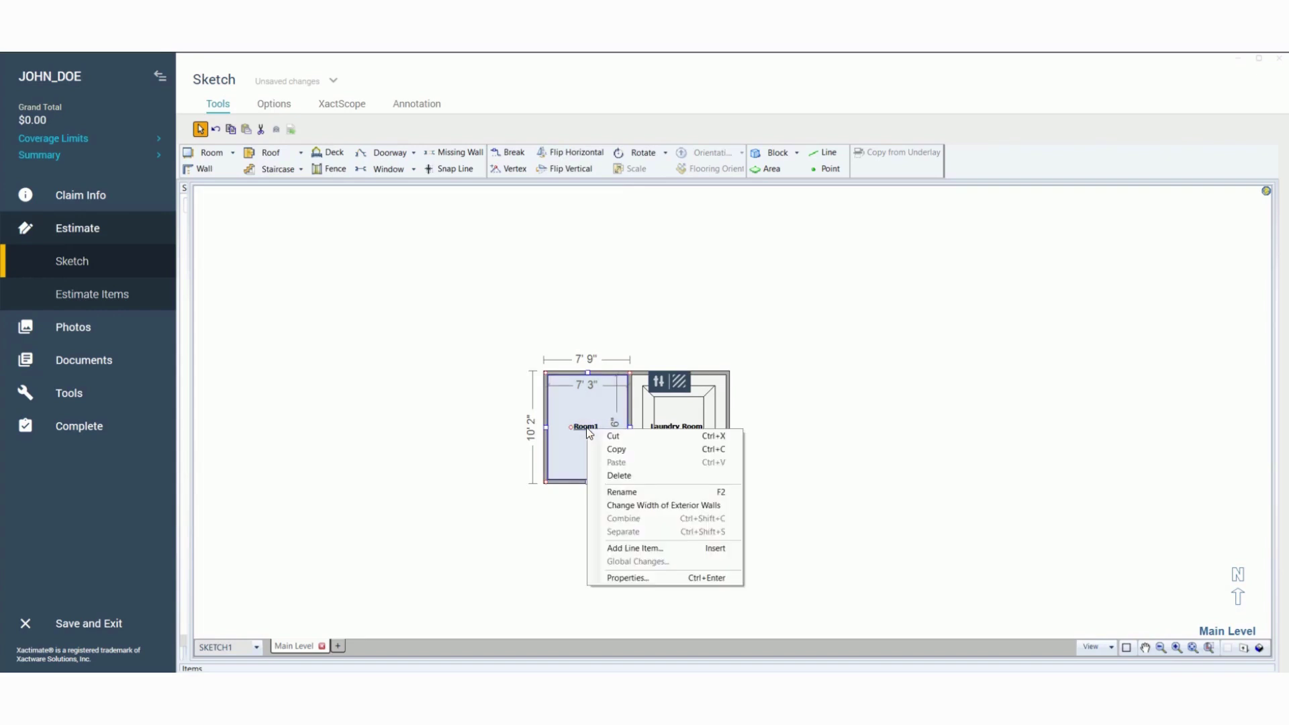
click(618, 494)
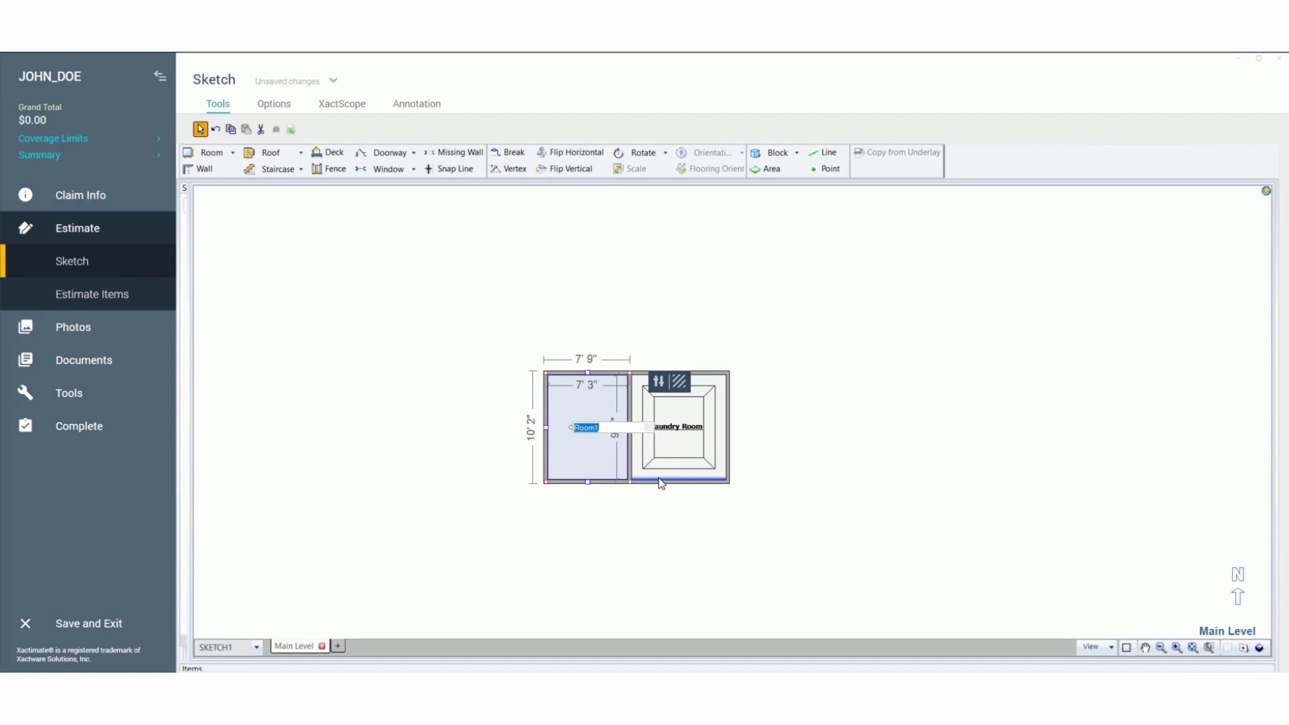
text(Master Bedr)
key(Return)
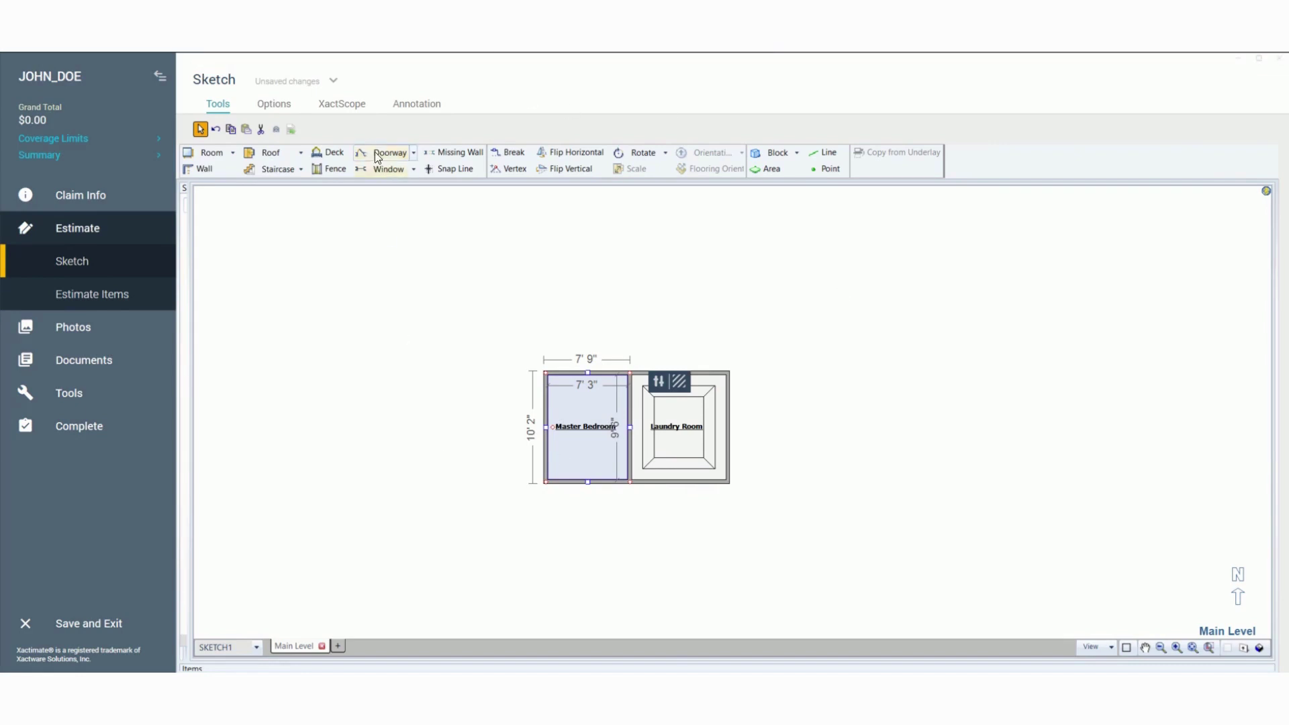
- Place a standard doorway on the wall shared by Master Bedroom and Laundry Room
click(414, 154)
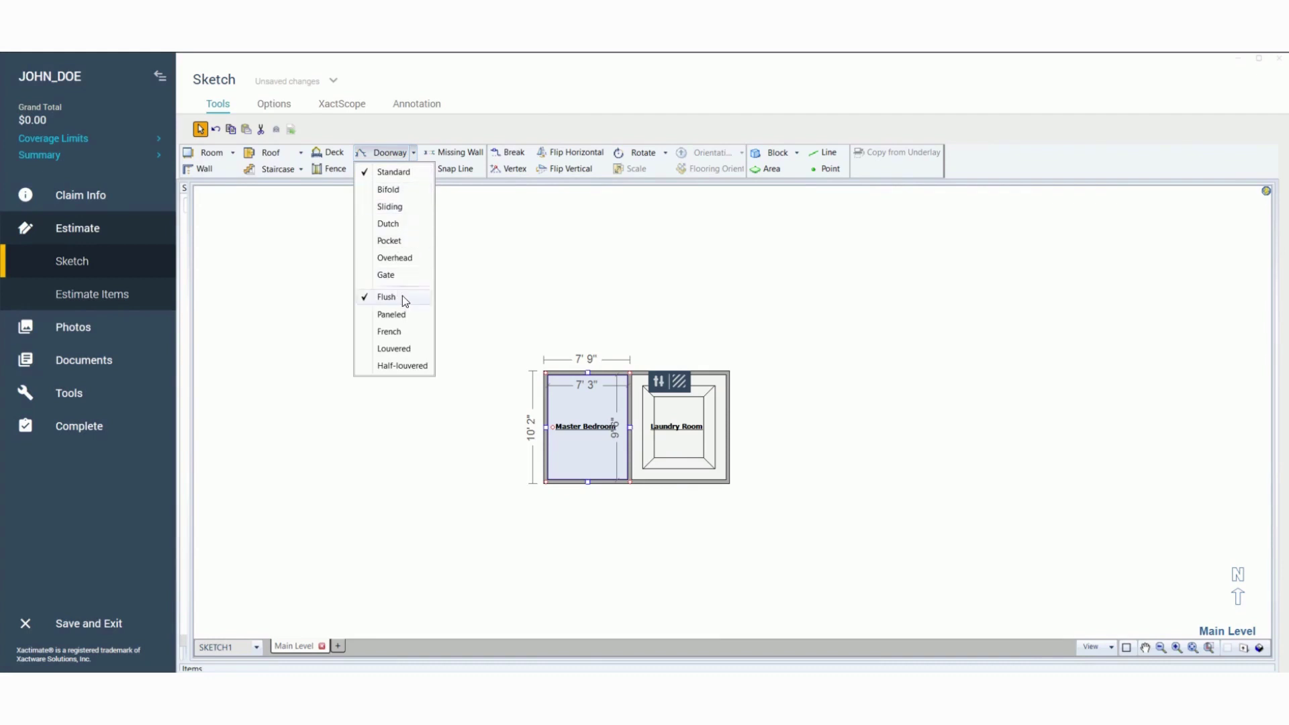
click(404, 171)
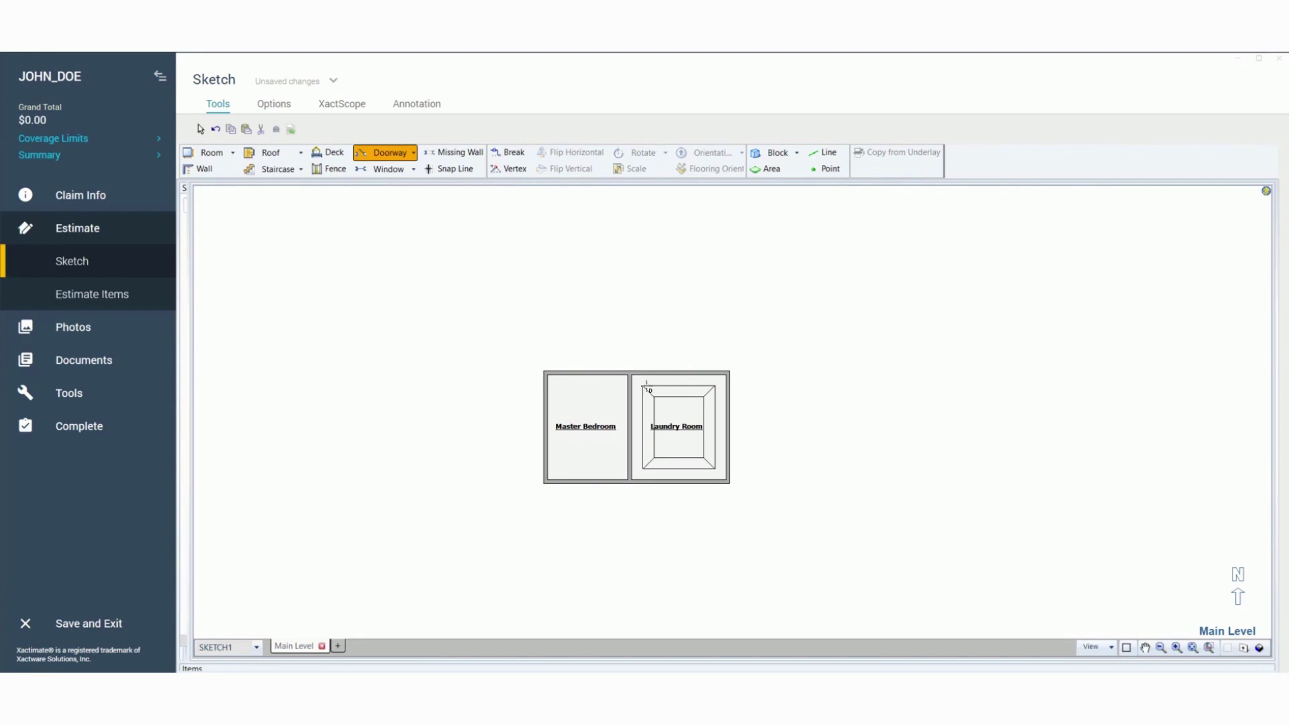
click(632, 389)
key(Escape)
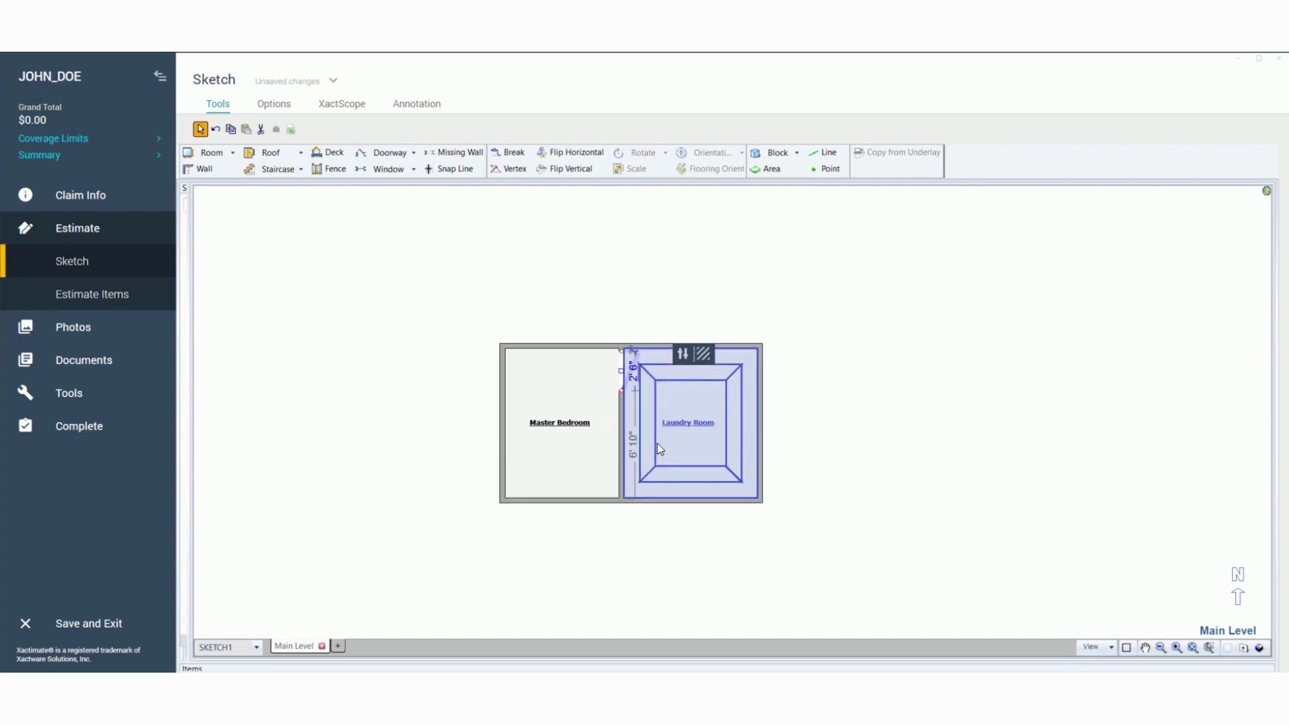
- Slide the doorway lower along the shared wall to its final position
scroll(634, 403, up, 2)
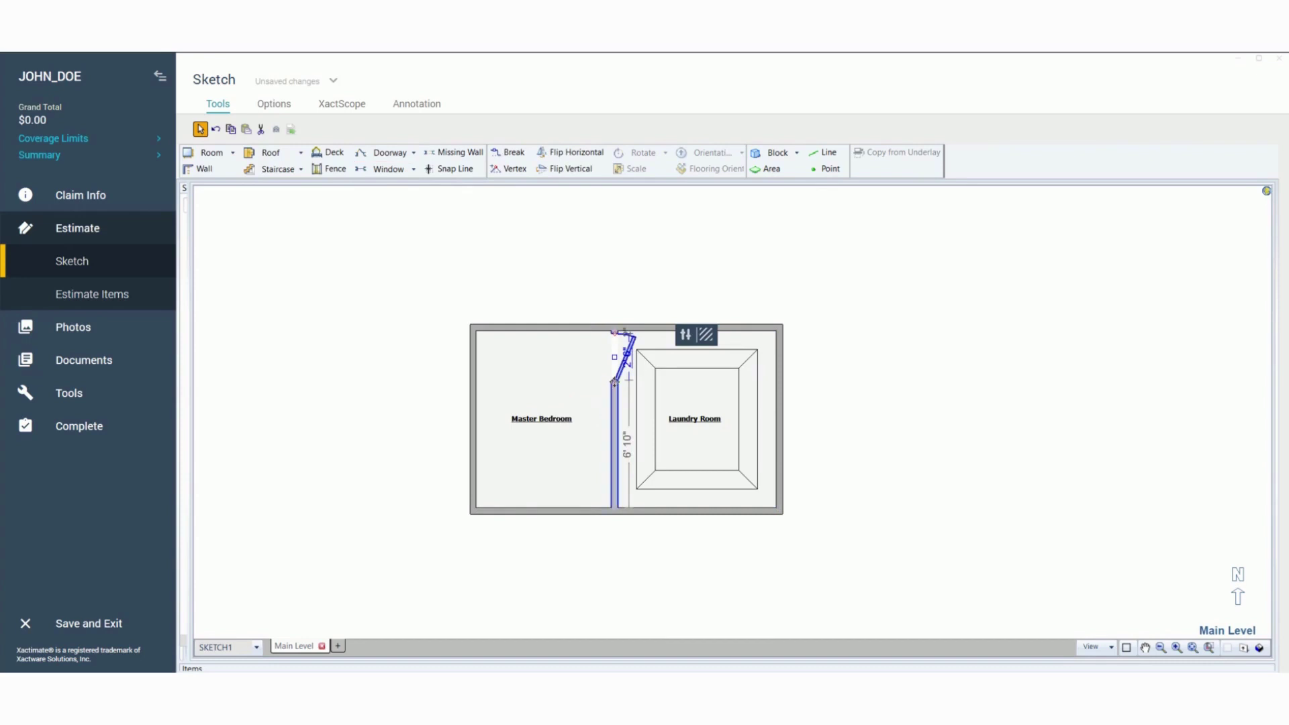
drag(614, 378, 613, 382)
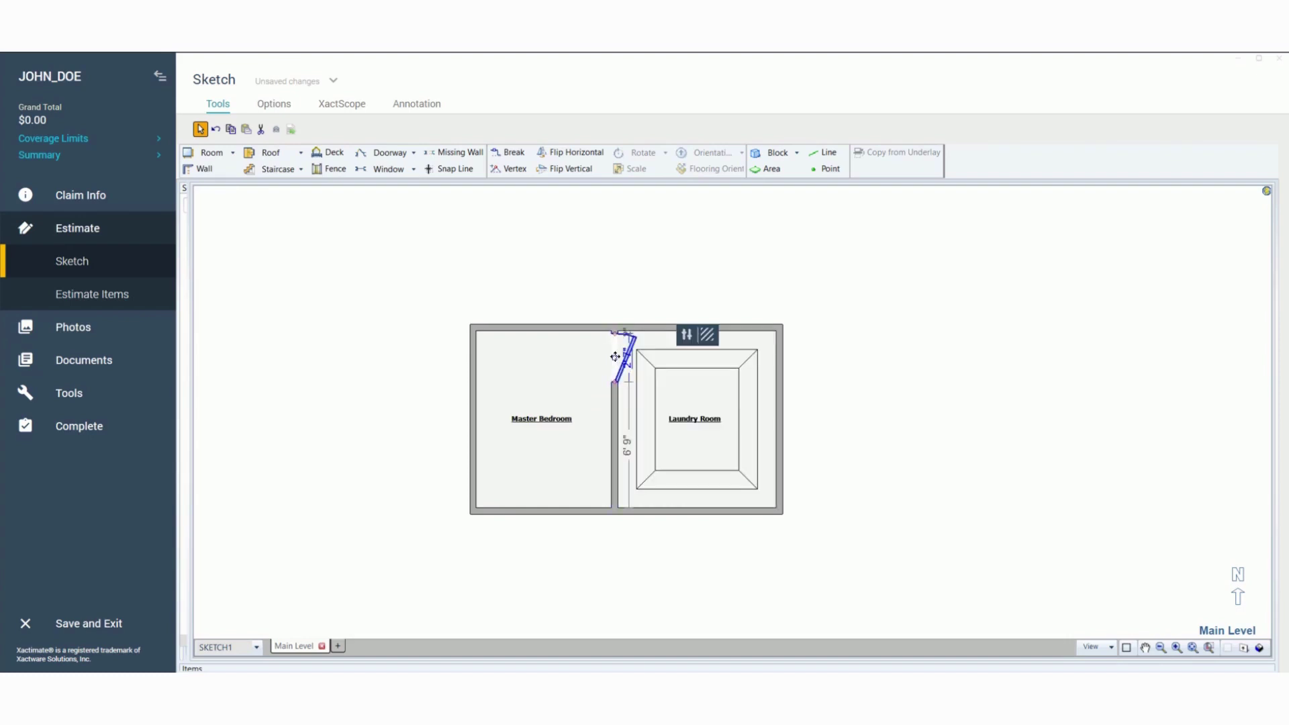
drag(615, 358, 614, 373)
click(680, 429)
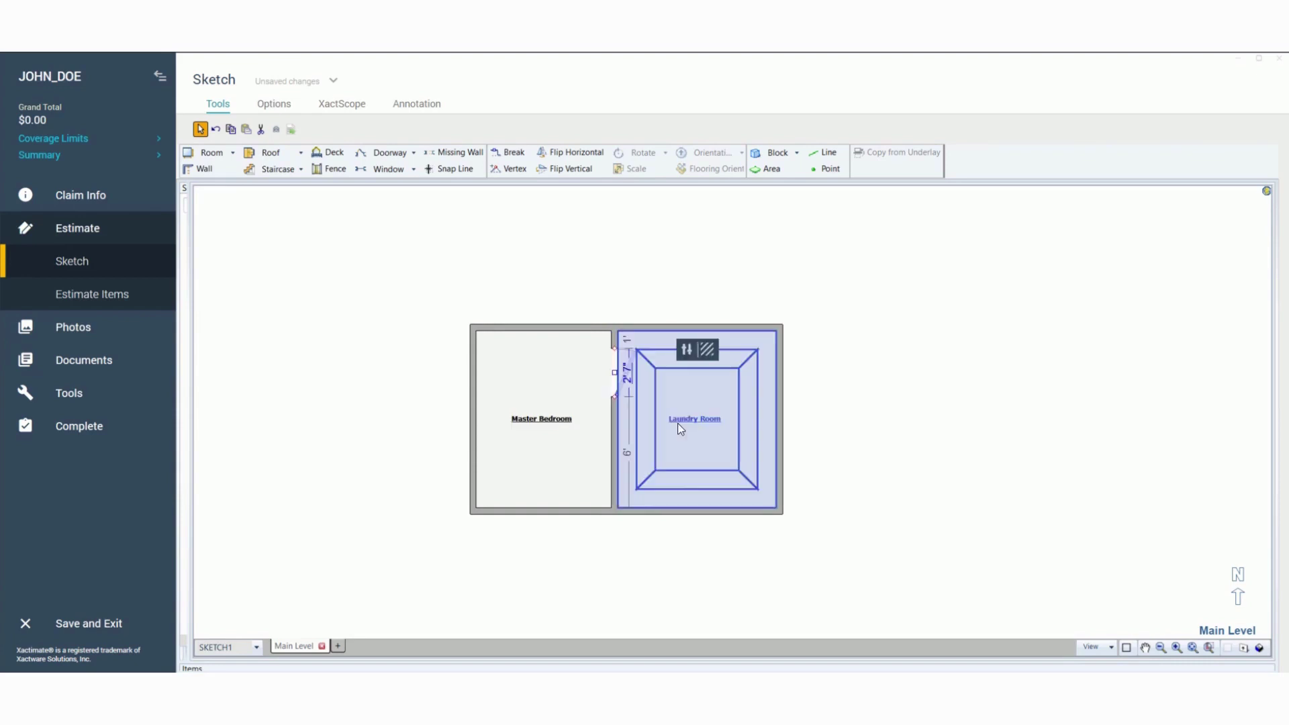
click(578, 362)
click(614, 372)
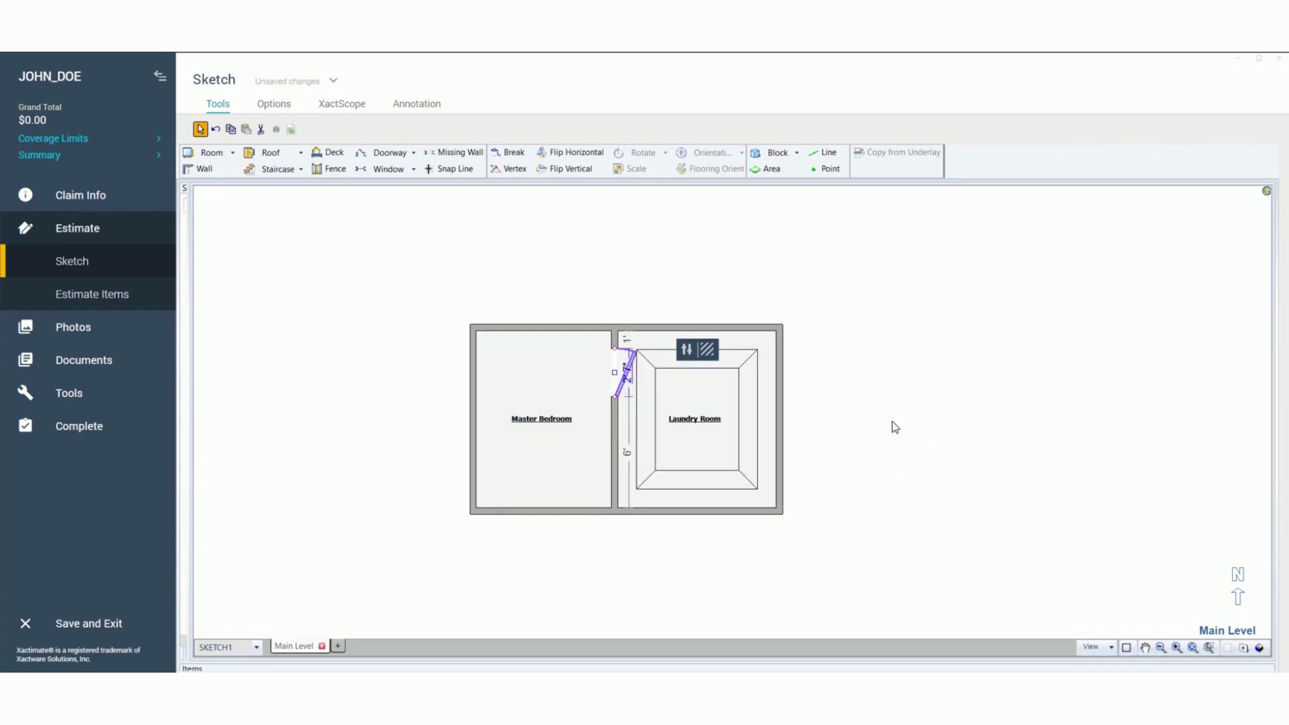
click(1140, 488)
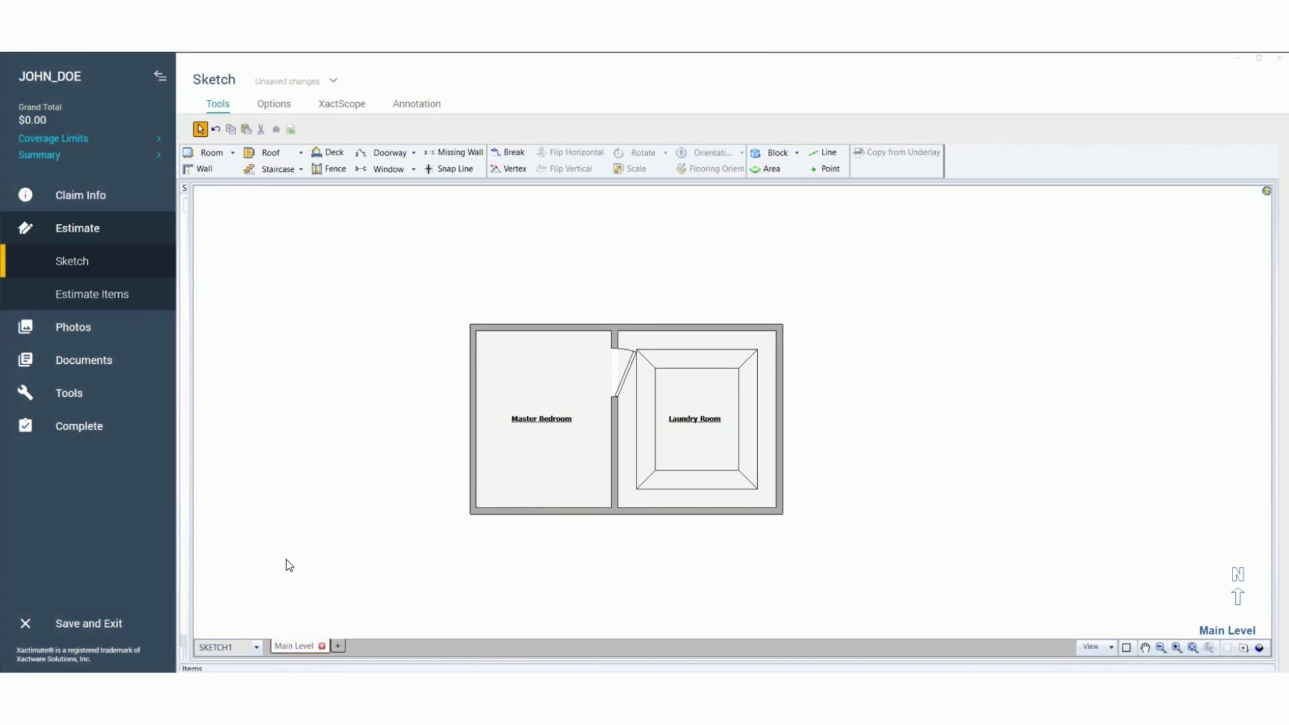
- Add a Level 2 sketch and begin placing a 12' by 12' room on it
click(339, 646)
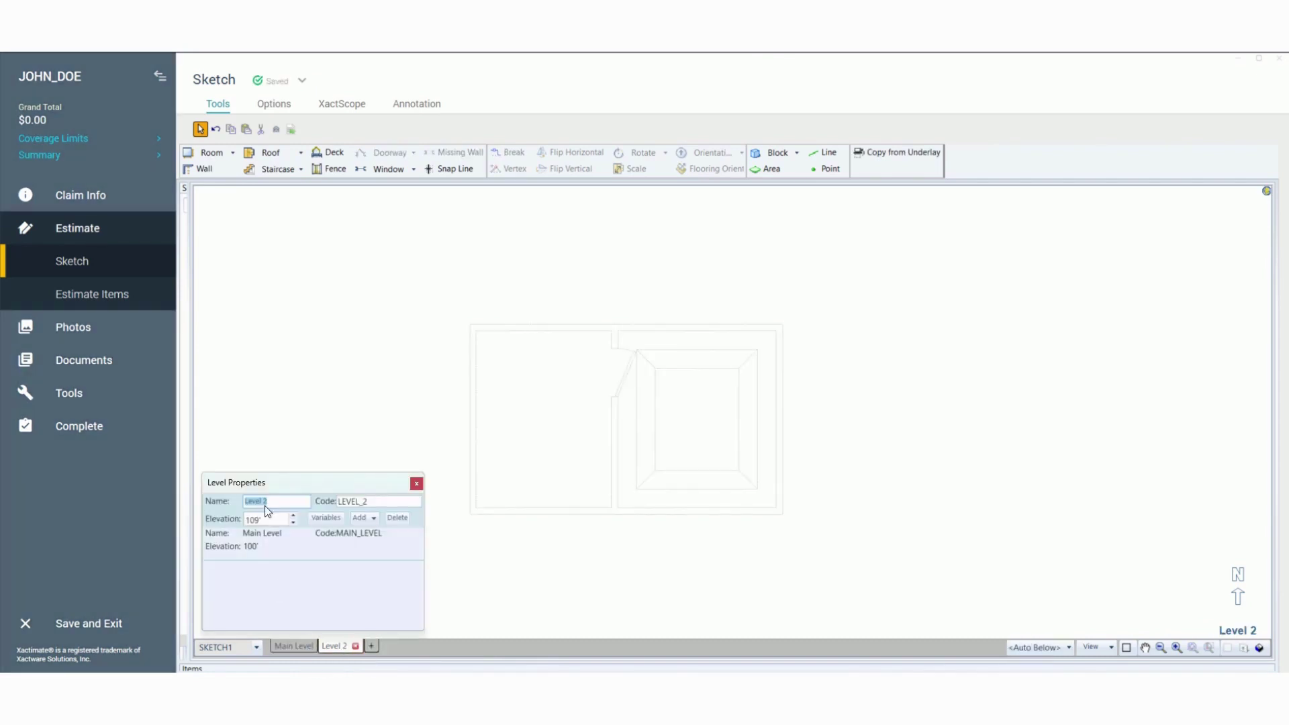
click(540, 570)
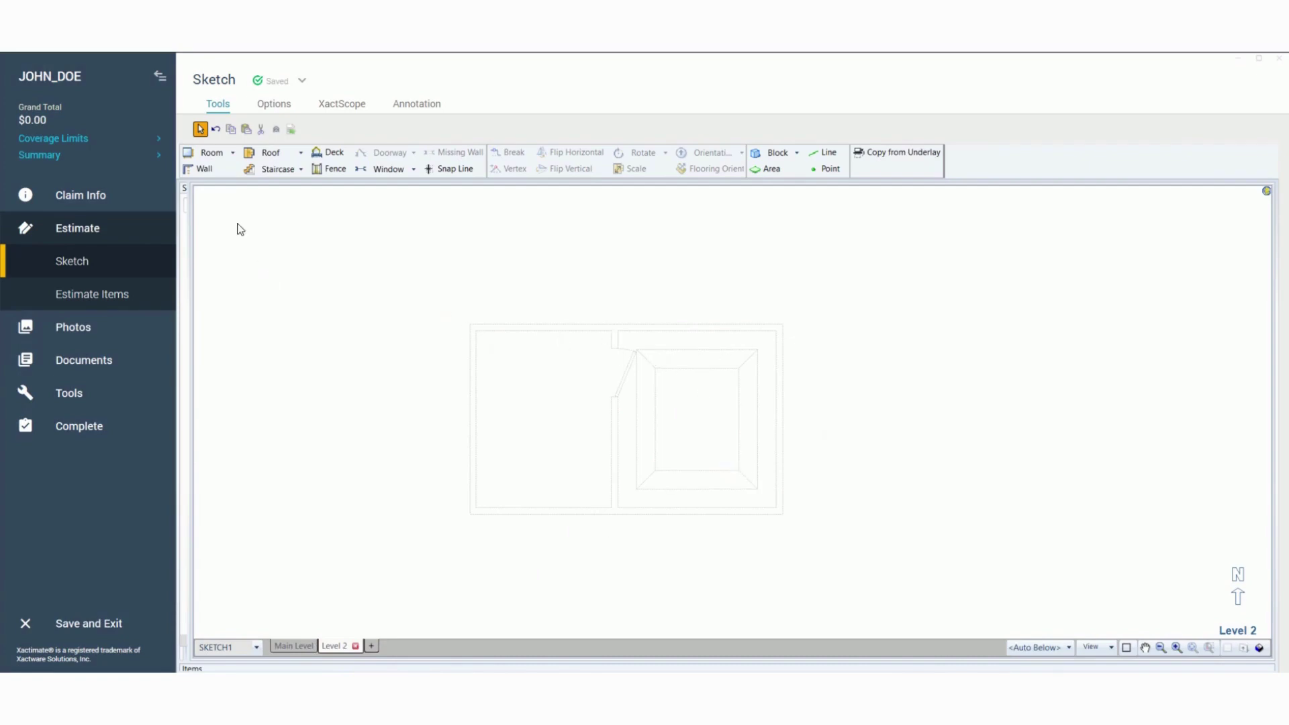
click(198, 151)
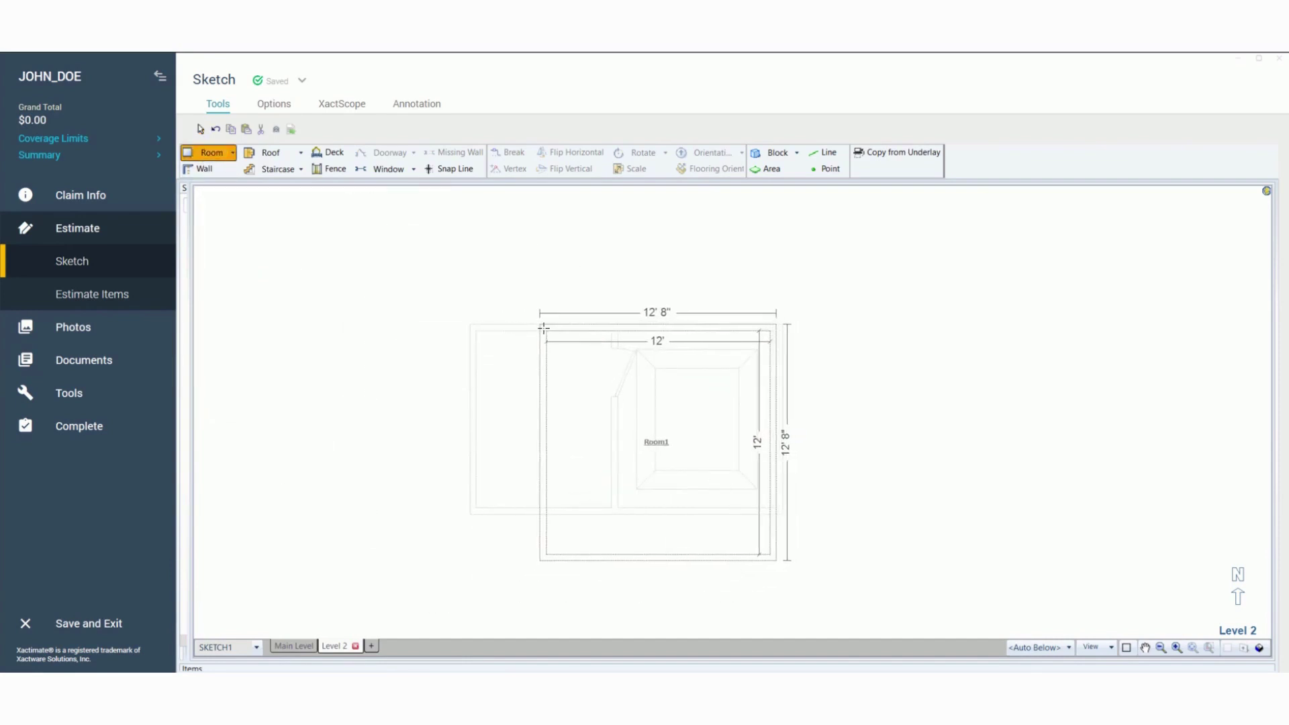
- Place Level 2's Room1, then shorten and narrow it to fit over the Laundry Room
click(549, 328)
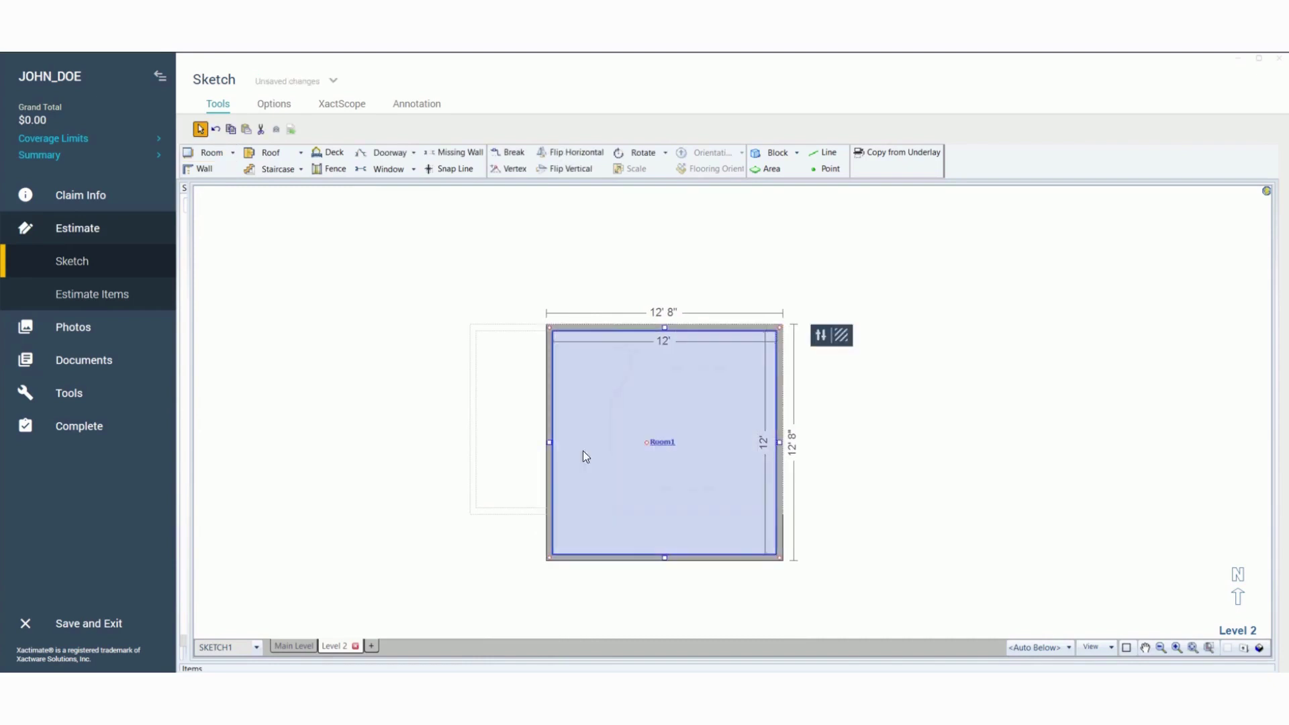
drag(664, 558, 652, 513)
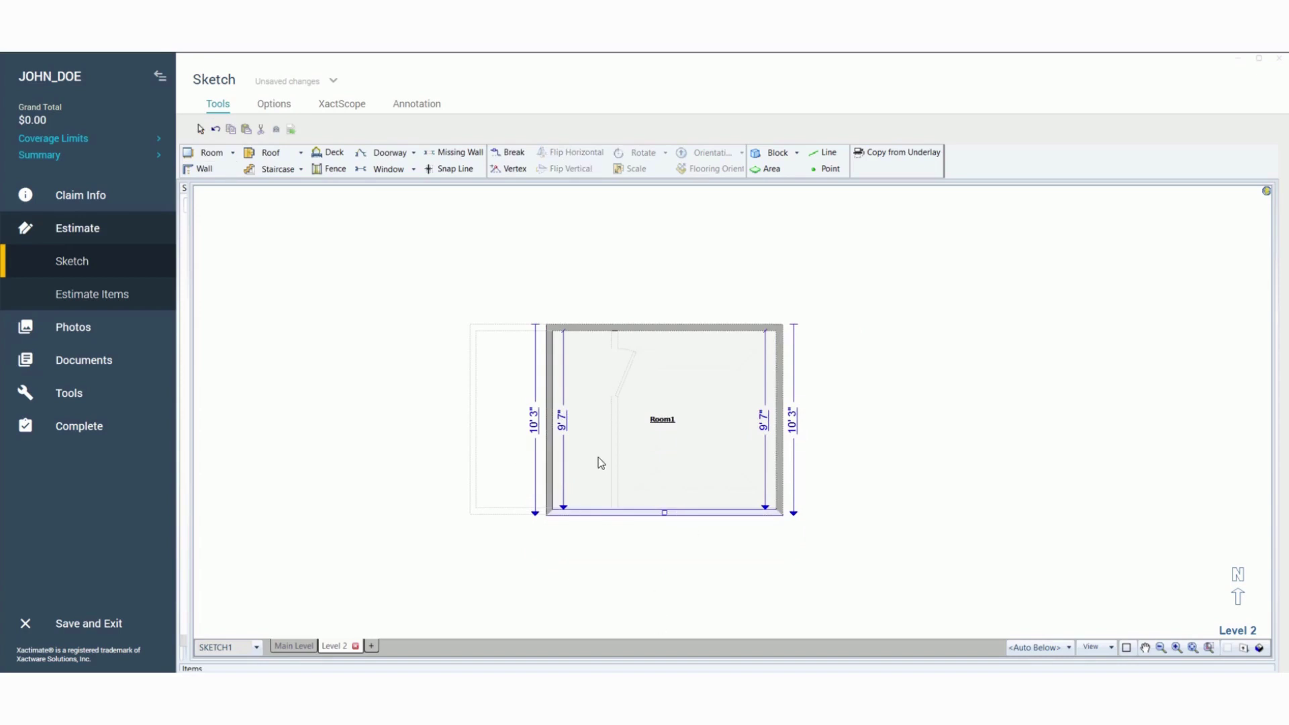
click(639, 448)
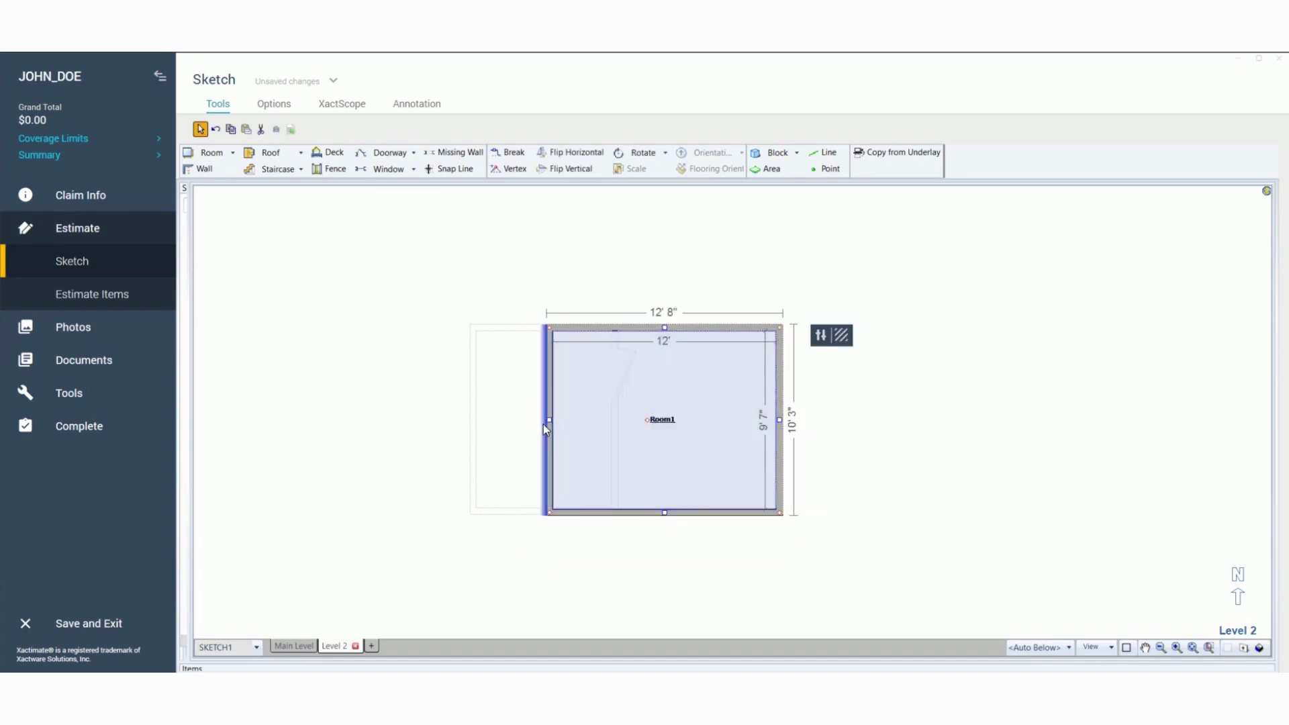
drag(546, 424, 616, 425)
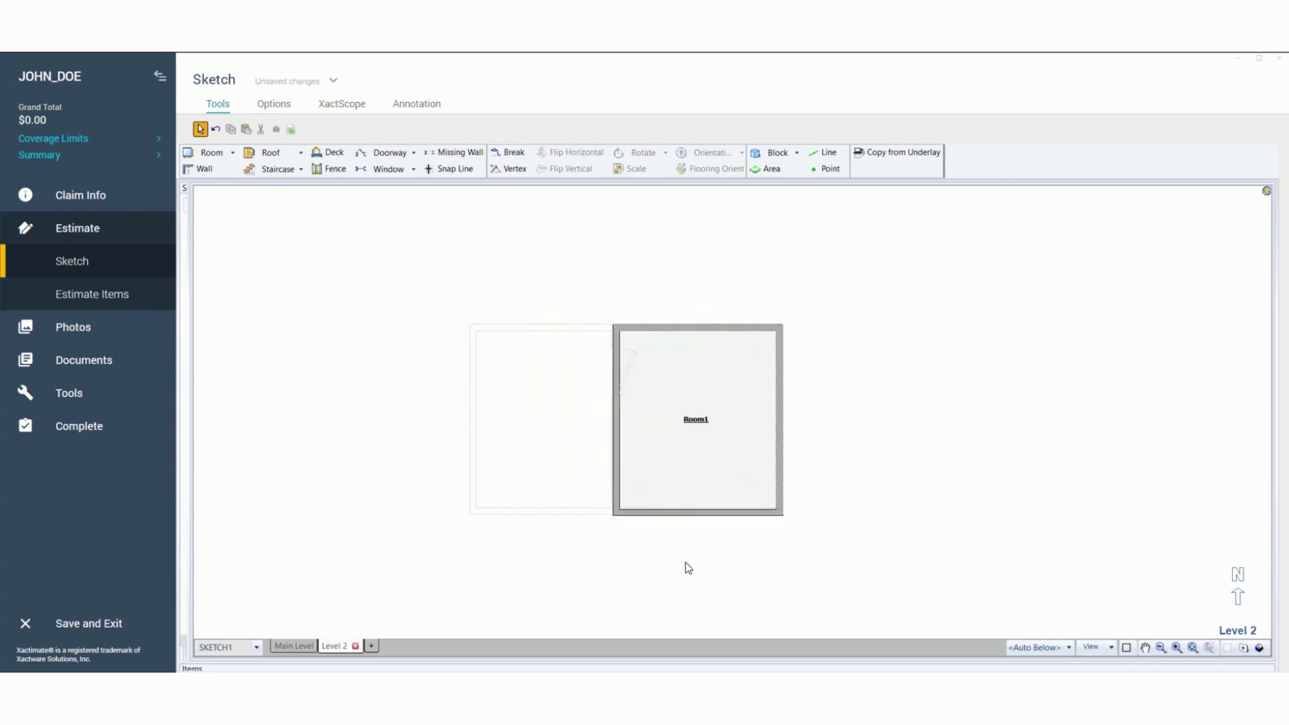
click(693, 418)
- Rename Level 2's Room1 to 'Bathroom'
right_click(694, 421)
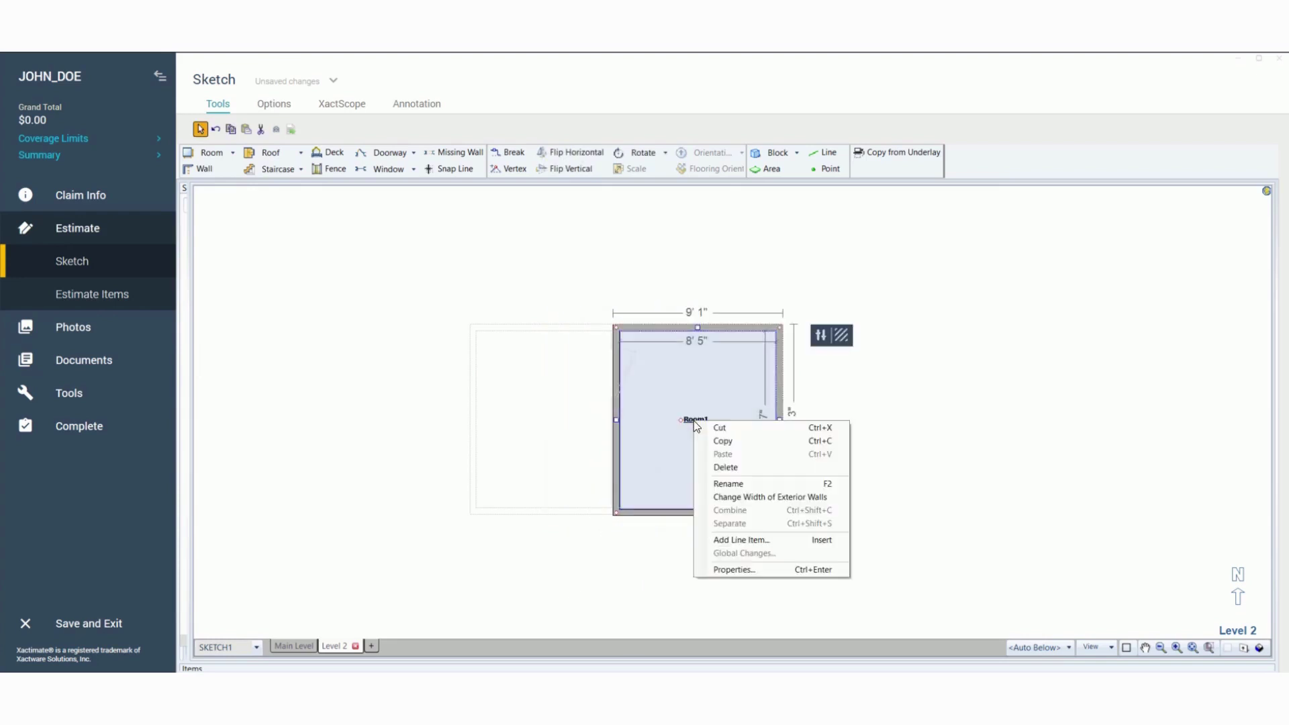
click(755, 483)
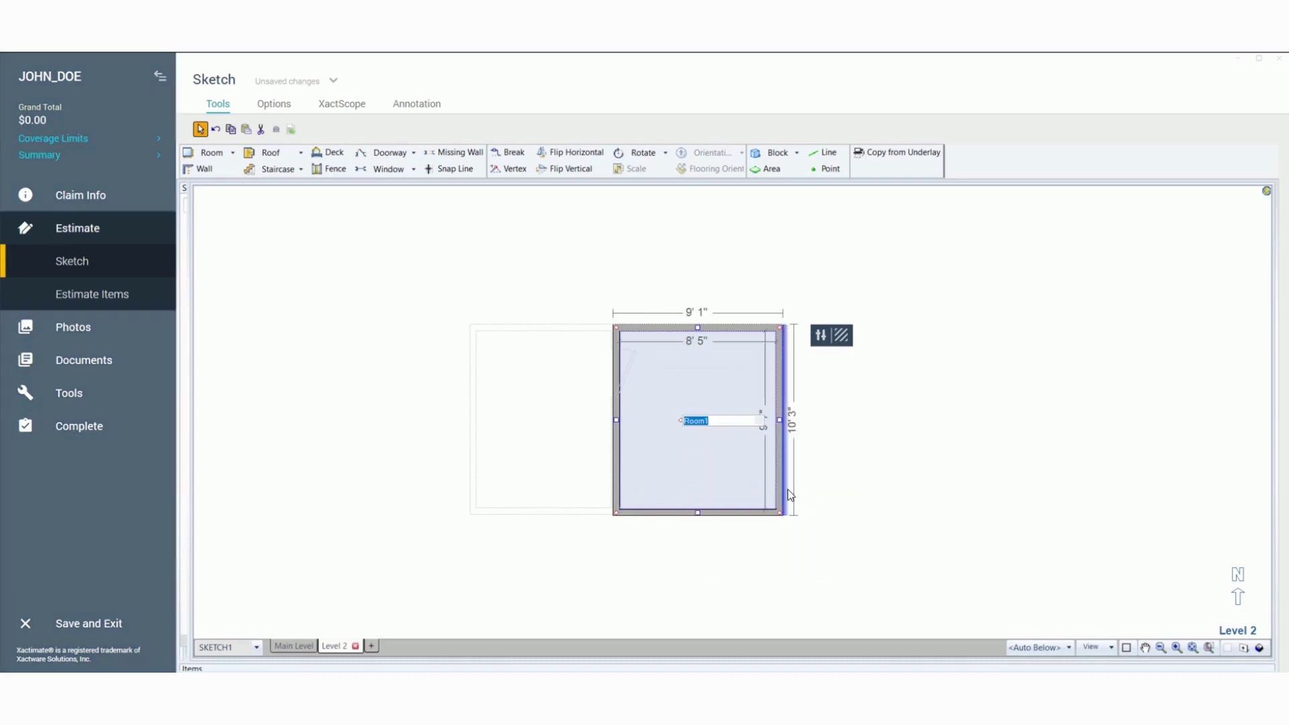
text(Bathr)
key(Return)
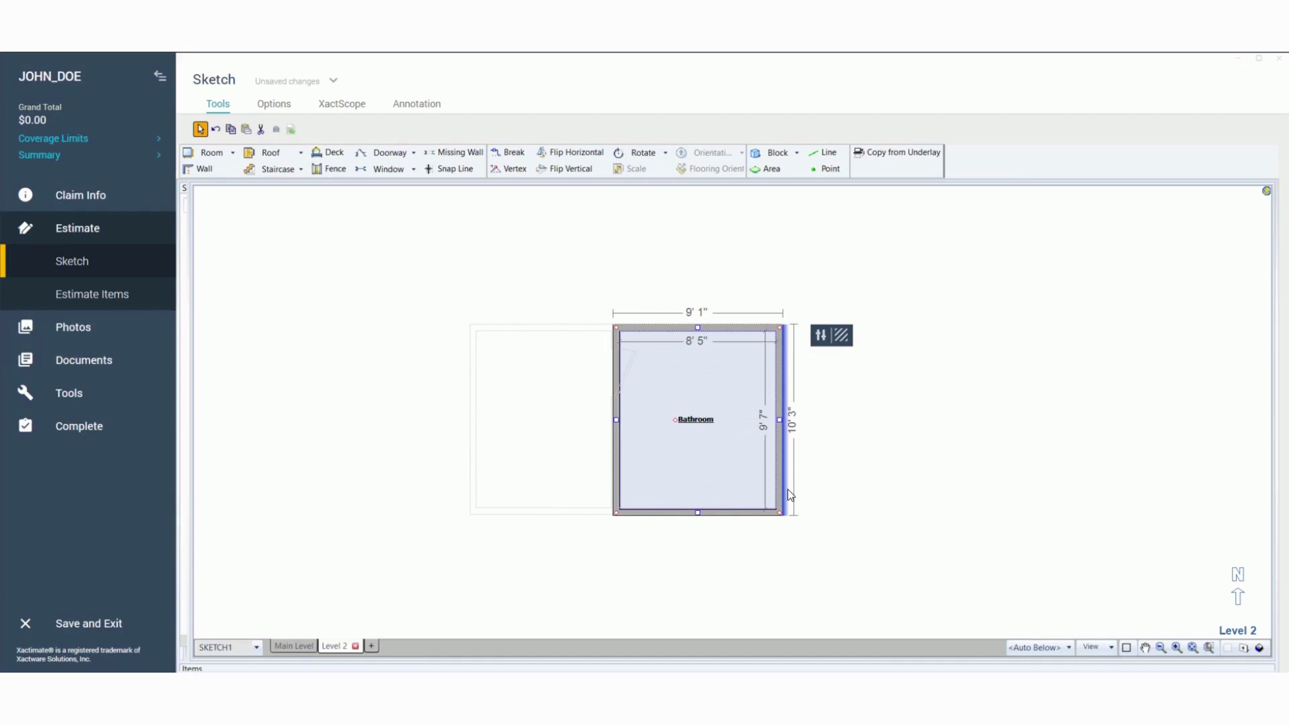
click(918, 466)
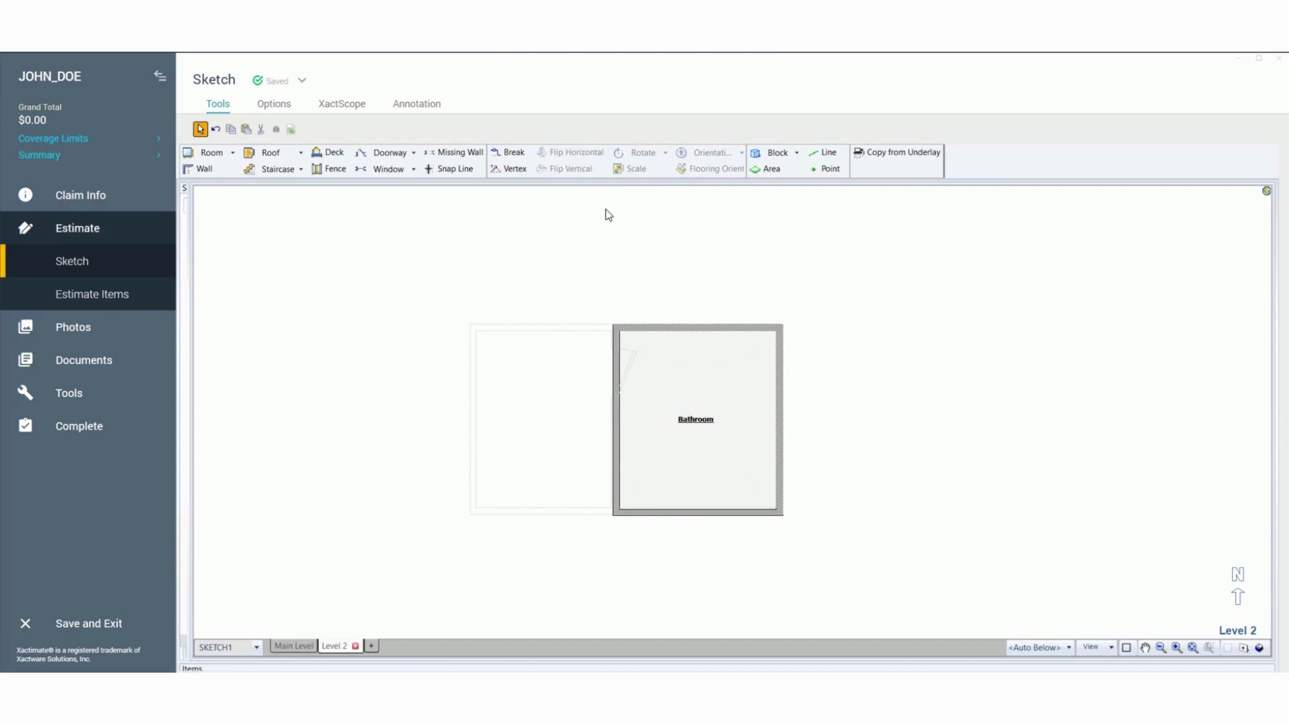
click(758, 474)
click(802, 370)
- Place a Cabinet—Low block in the Bathroom's top-right corner, stretched down the right wall
click(798, 153)
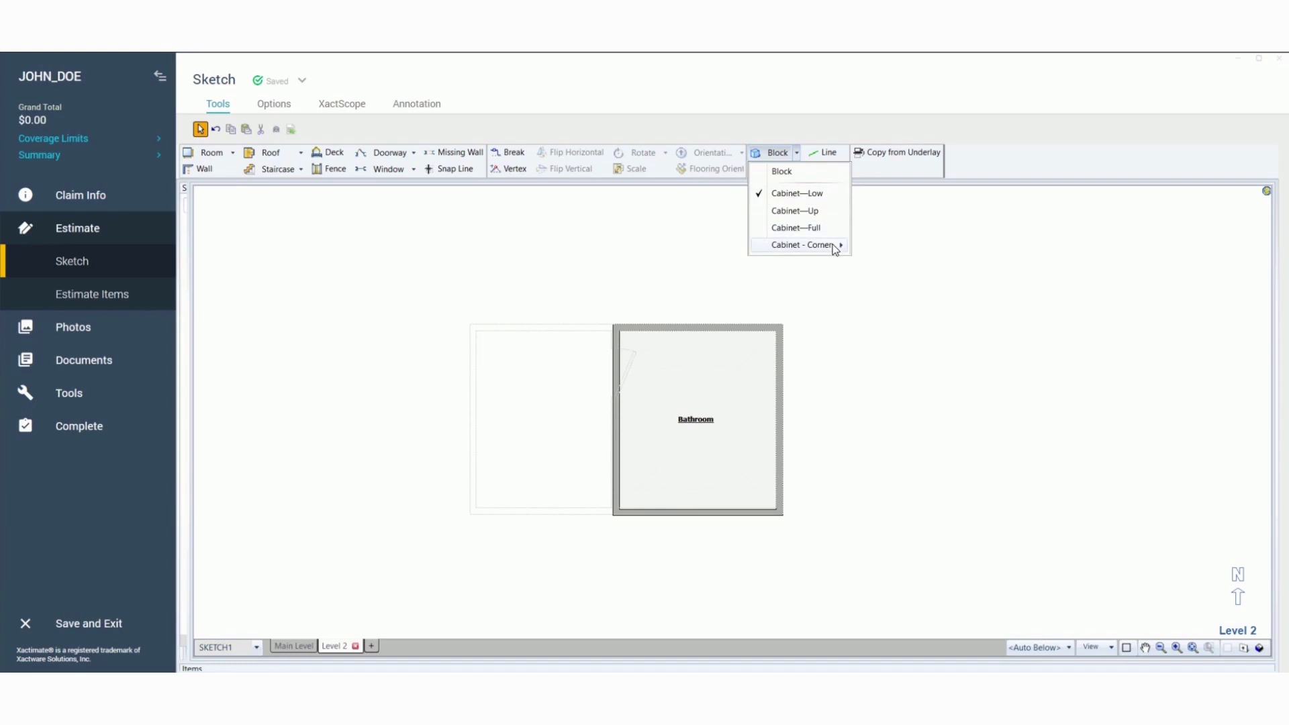
click(799, 194)
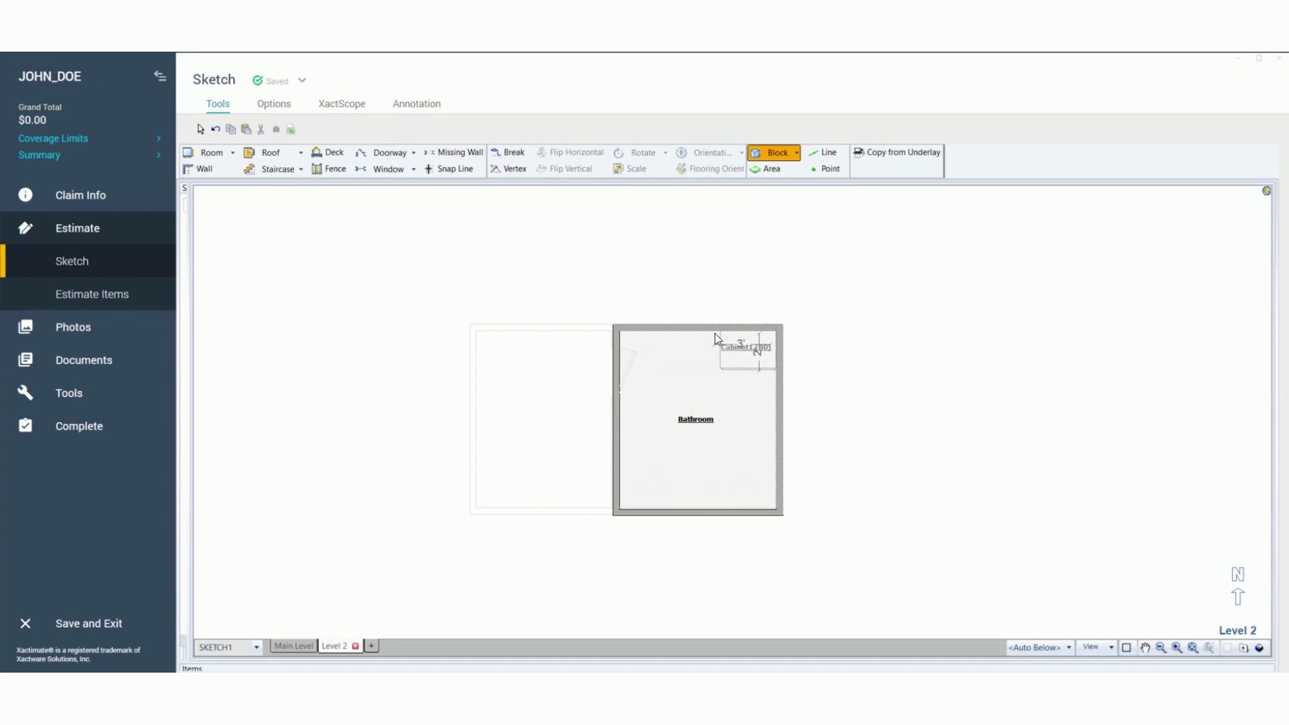
click(716, 333)
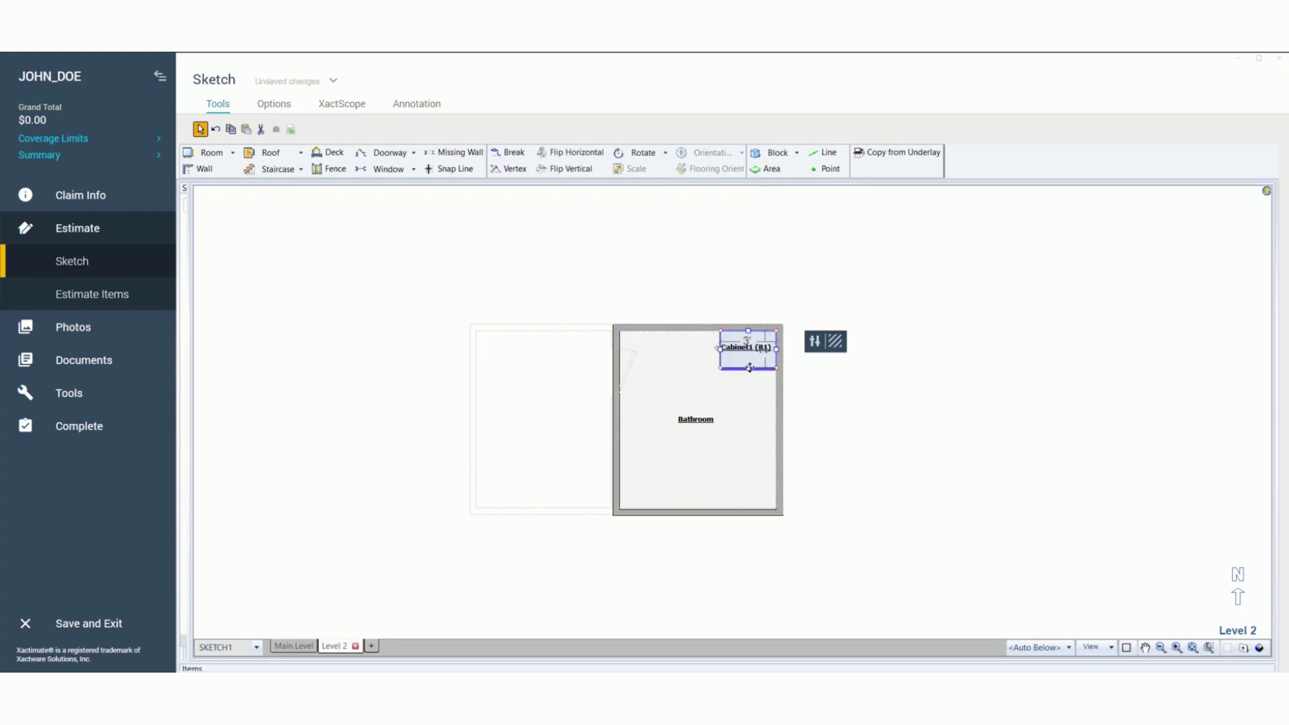
drag(748, 368, 749, 410)
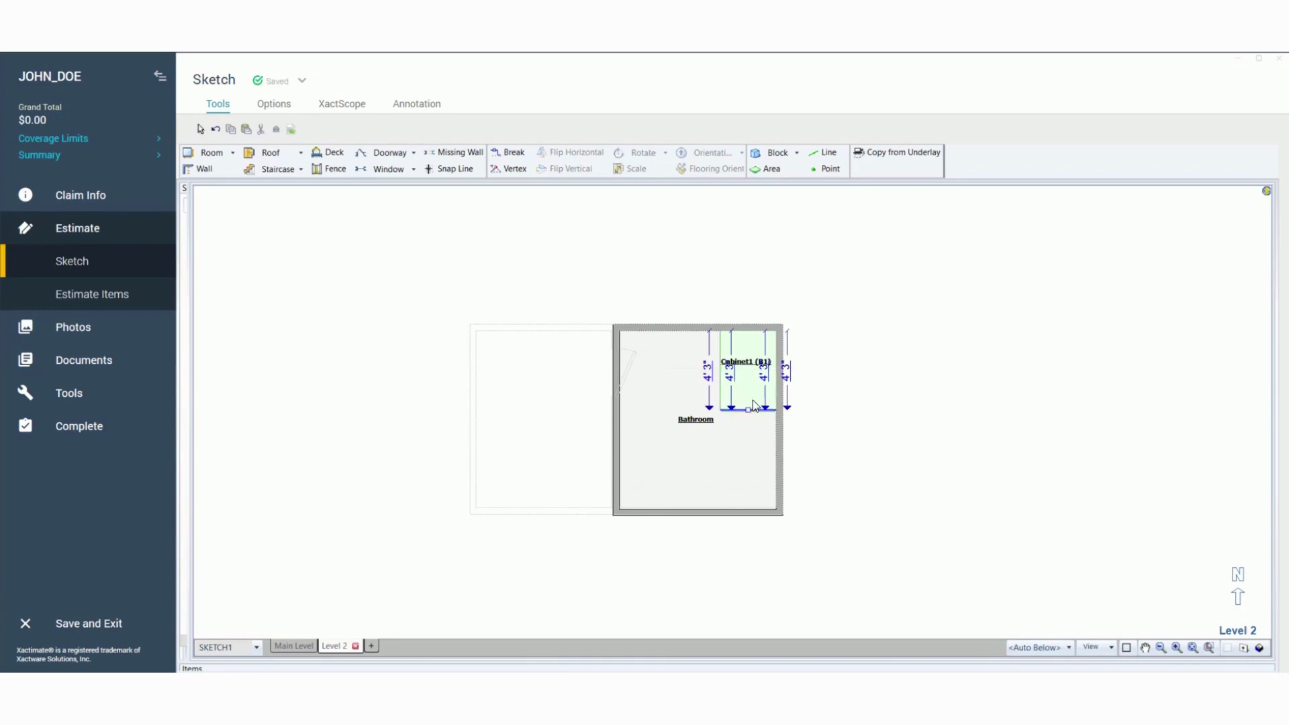
click(738, 464)
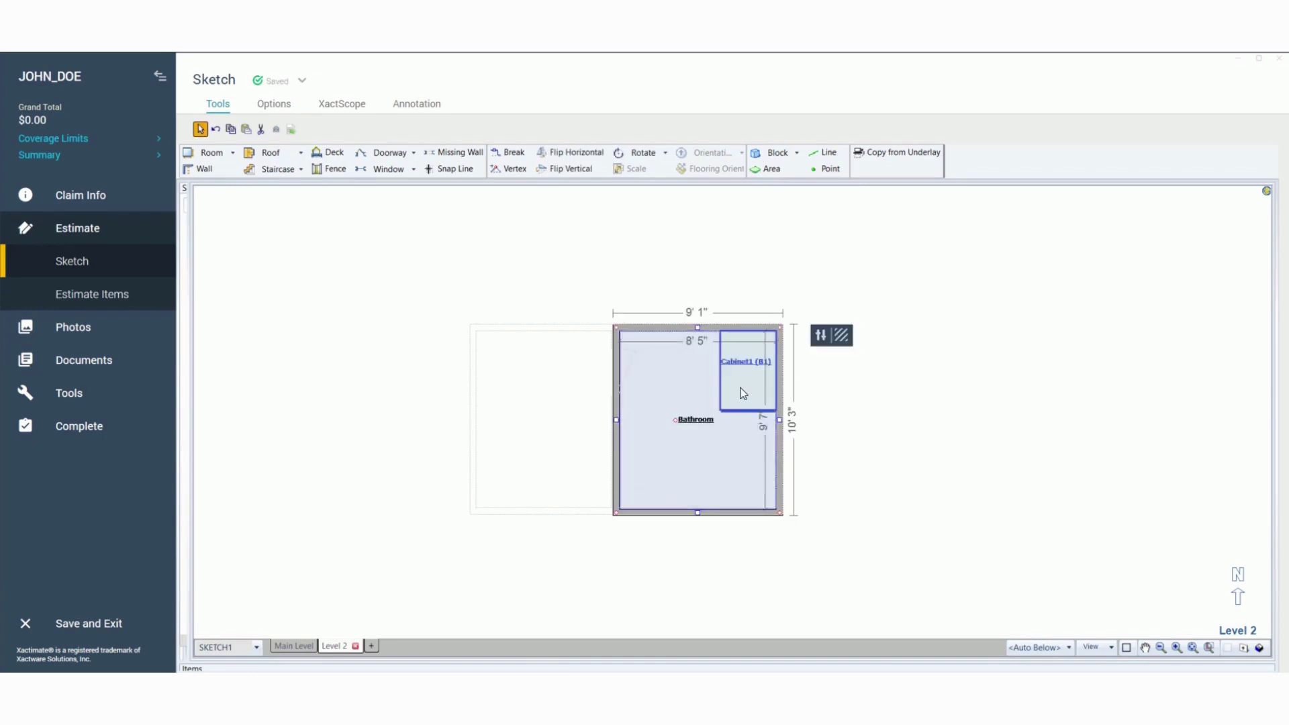